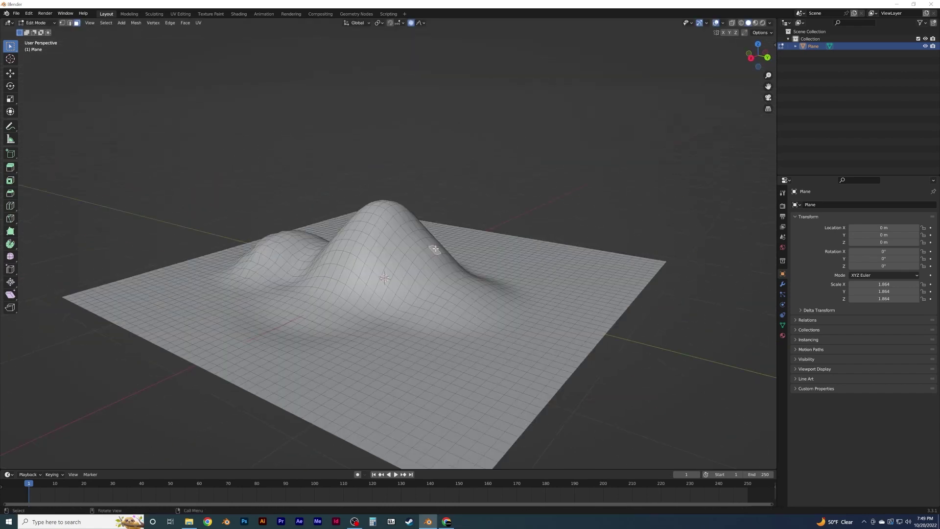
# - Pull hills up out of the flat plane and orbit around the rocky terrain
pyautogui.click(352, 257)
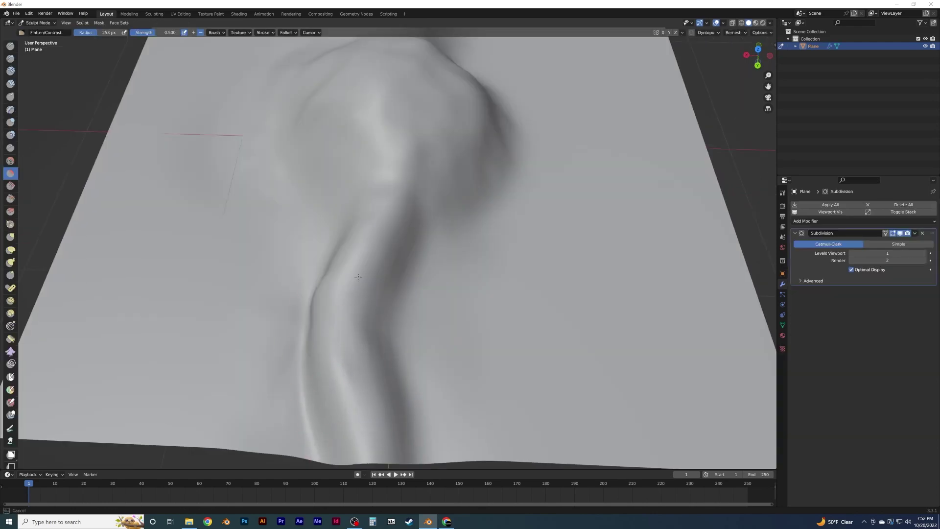
pyautogui.moveTo(377, 238); pyautogui.dragTo(364, 360, button='middle')
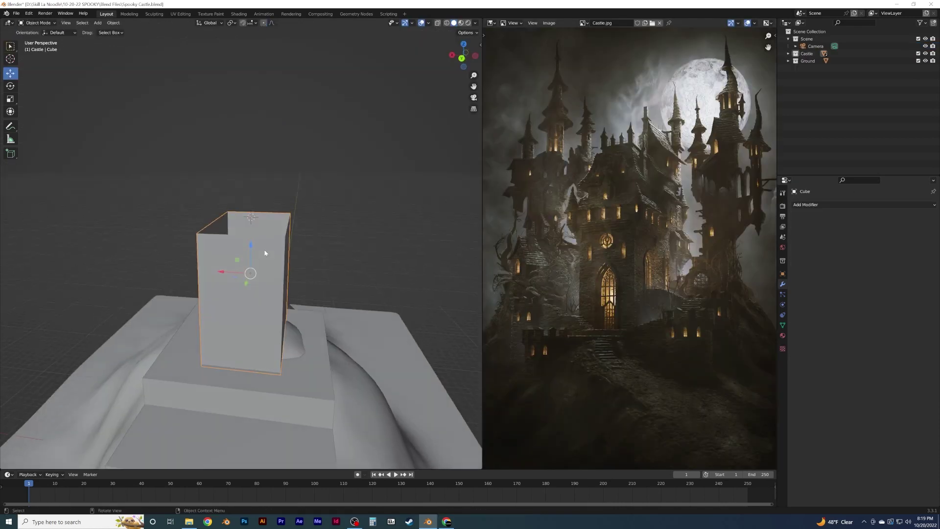
# - Isolate the castle base cube, then add a cylinder column and scale it to size
pyautogui.press('KP_Divide')
pyautogui.moveTo(275, 245); pyautogui.dragTo(333, 257, button='middle')
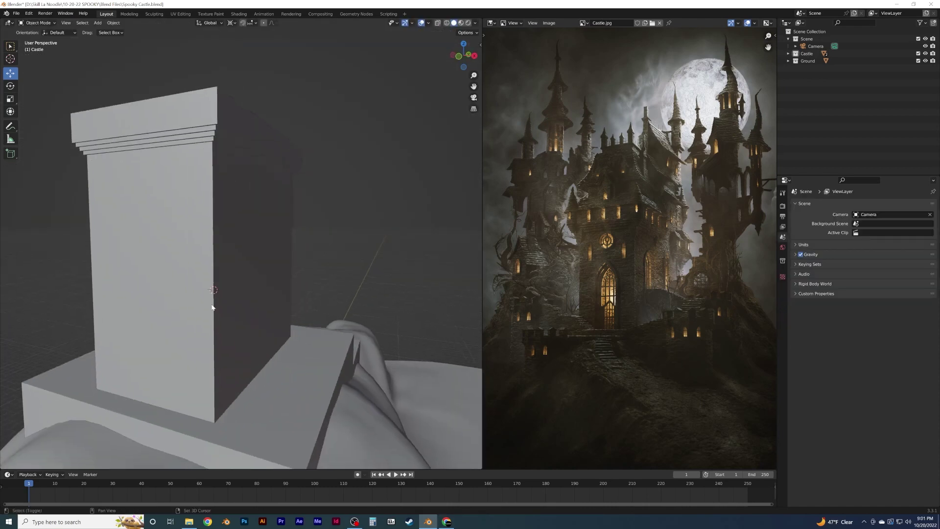
pyautogui.hotkey('shift', 'a')
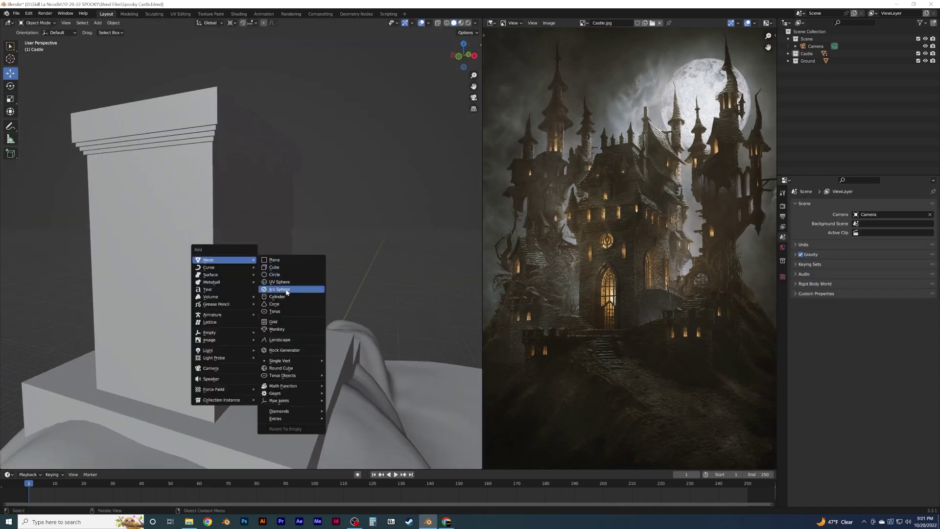
pyautogui.click(278, 297)
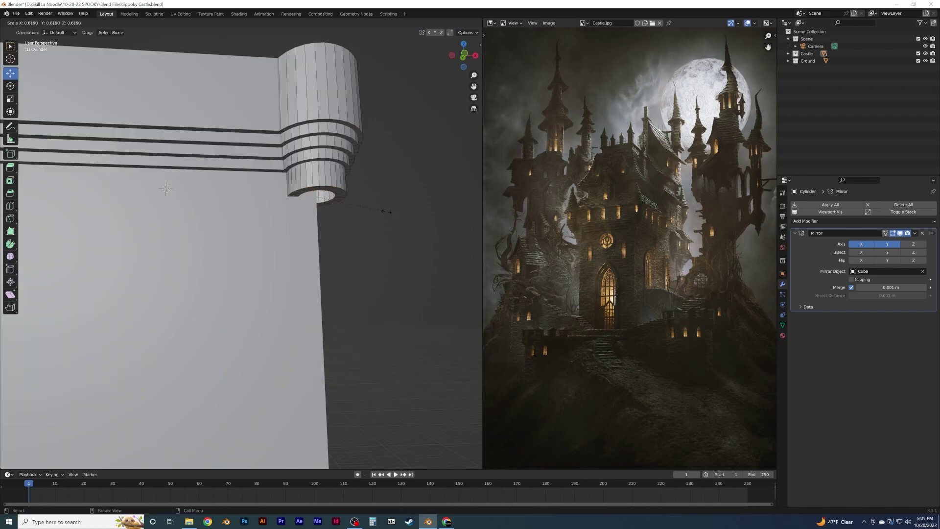
pyautogui.click(387, 211)
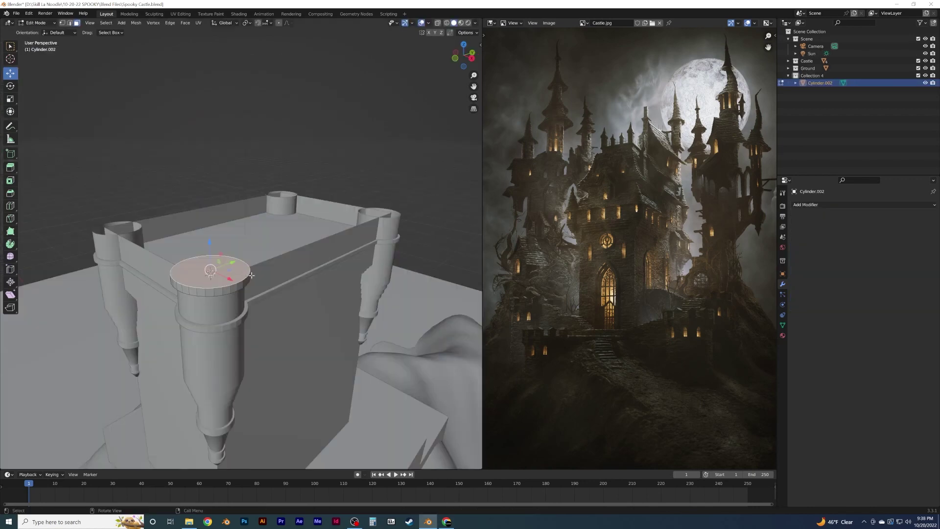
# - In front view, lower the column top along Z and scale it down
pyautogui.press('KP_1')
pyautogui.press('g')
pyautogui.press('z')
pyautogui.click(388, 199)
pyautogui.press('s')
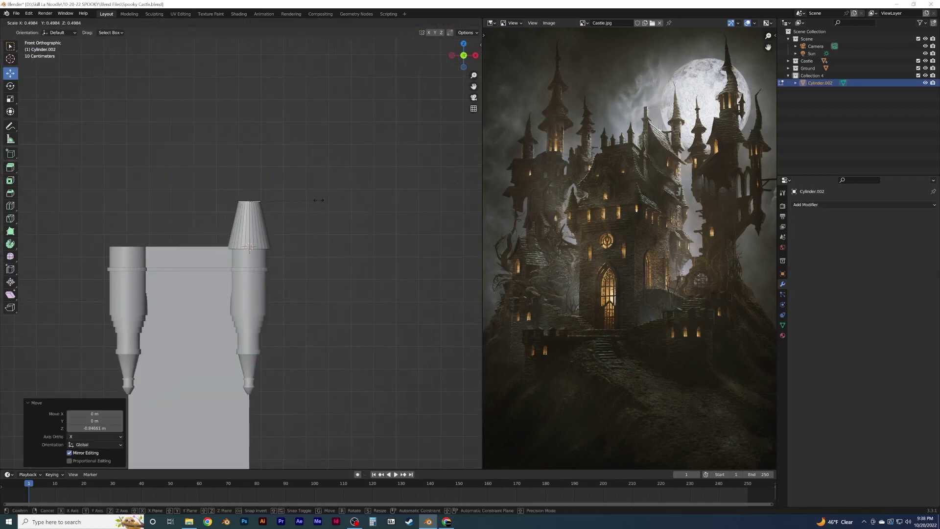
pyautogui.click(279, 197)
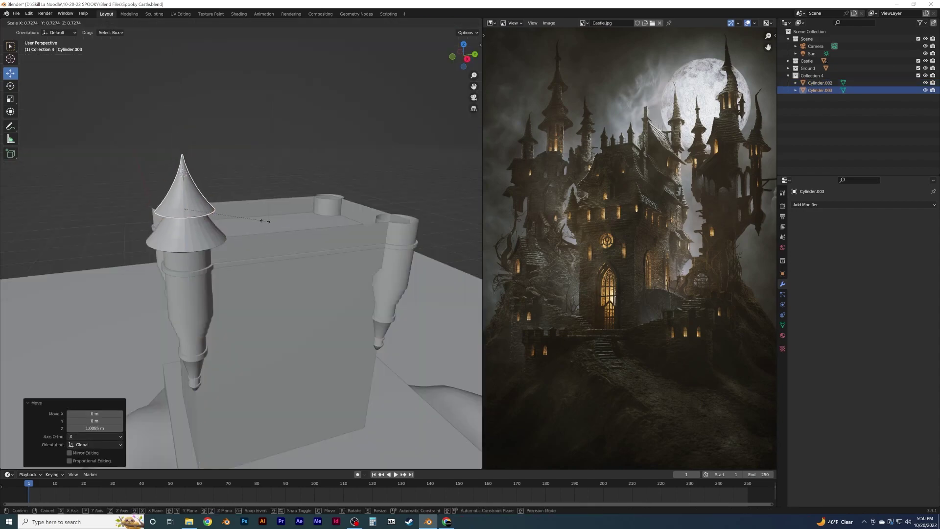
# - Resize the turret's cone roof and lower the stepped box slightly
pyautogui.click(265, 221)
pyautogui.moveTo(264, 222); pyautogui.dragTo(254, 240, button='middle')
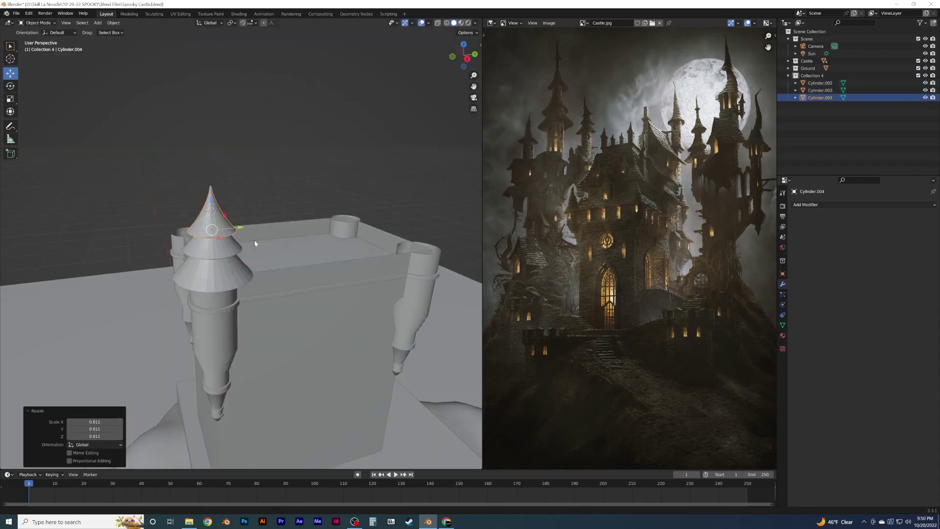
pyautogui.scroll(3, 254, 240)
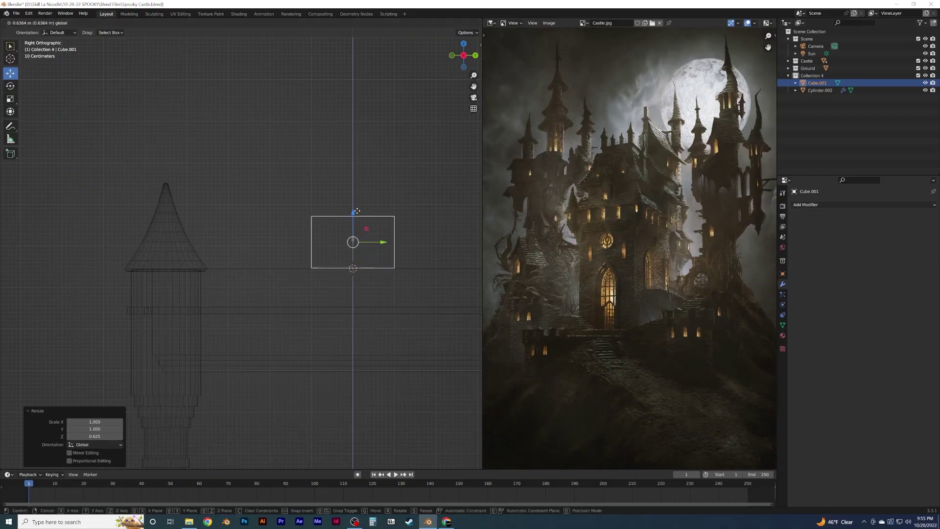
pyautogui.click(357, 213)
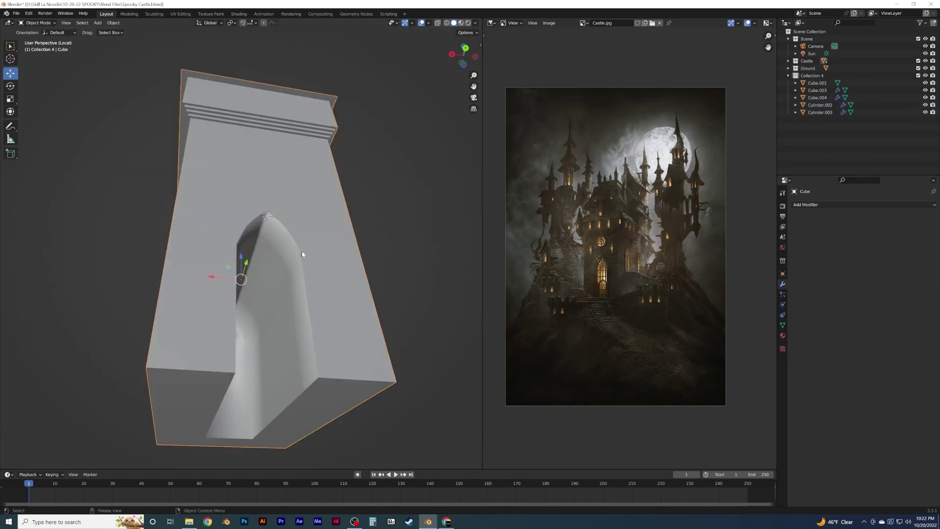
# - Move the edges of the round window's ring to shape its frame
pyautogui.click(783, 325)
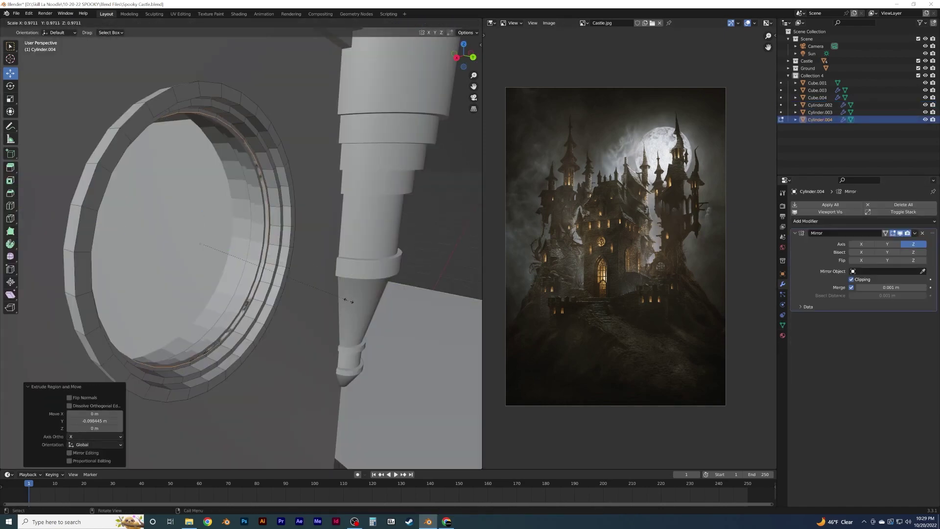
pyautogui.click(300, 288)
pyautogui.moveTo(300, 289); pyautogui.dragTo(310, 287, button='middle')
pyautogui.scroll(5, 305, 279)
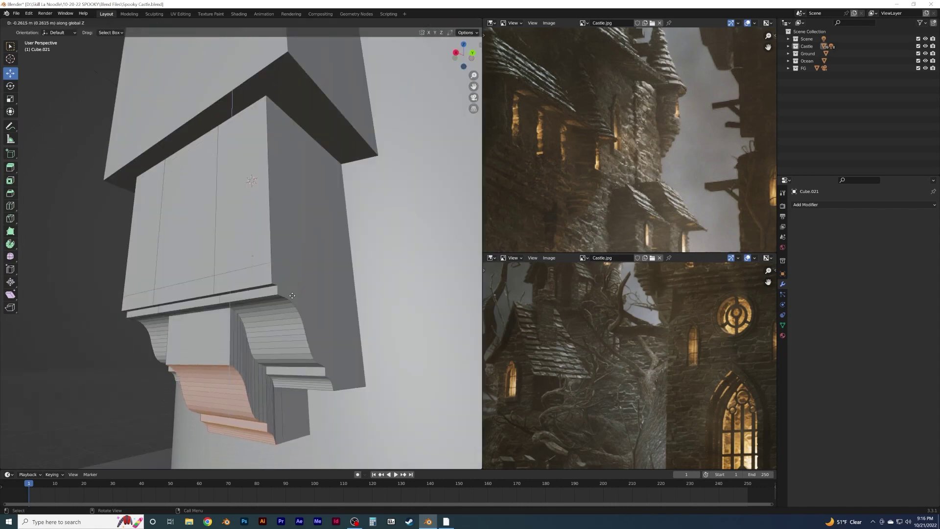
# - Push the bracket face downward and shade the bracket piece smooth in Object Mode
pyautogui.click(292, 295)
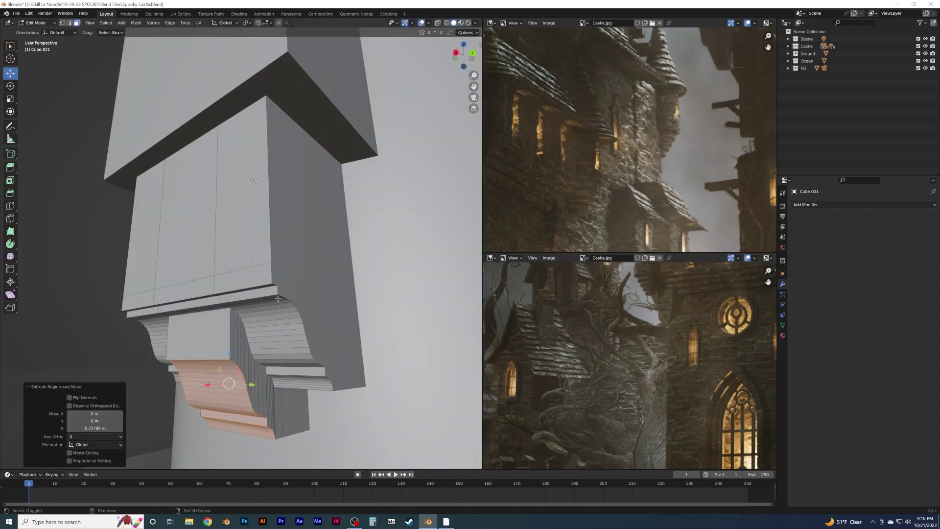
pyautogui.moveTo(292, 295); pyautogui.dragTo(220, 245, button='middle')
pyautogui.press('Tab')
pyautogui.rightClick(162, 264)
pyautogui.click(181, 277)
pyautogui.click(783, 325)
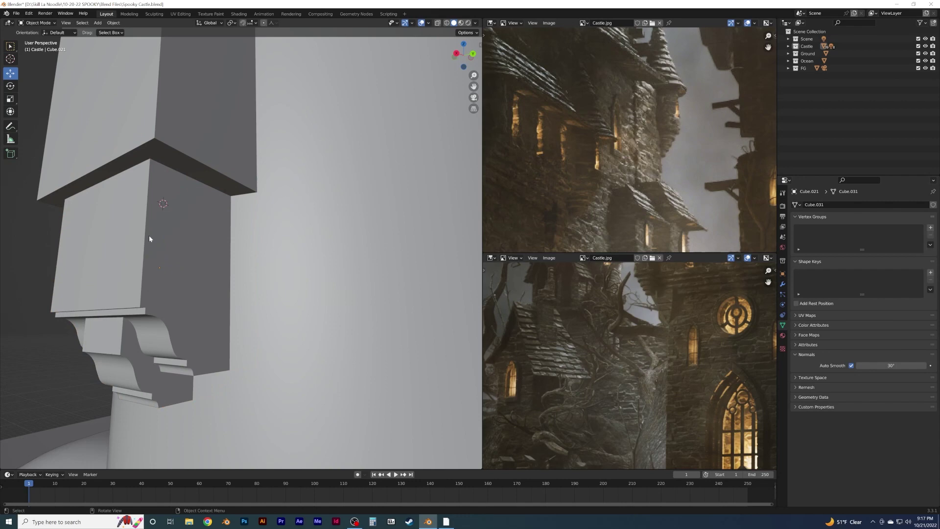
# - Raise the rocky ground around the castle stairs vertically with proportional editing
pyautogui.moveTo(147, 240); pyautogui.dragTo(216, 247, button='middle')
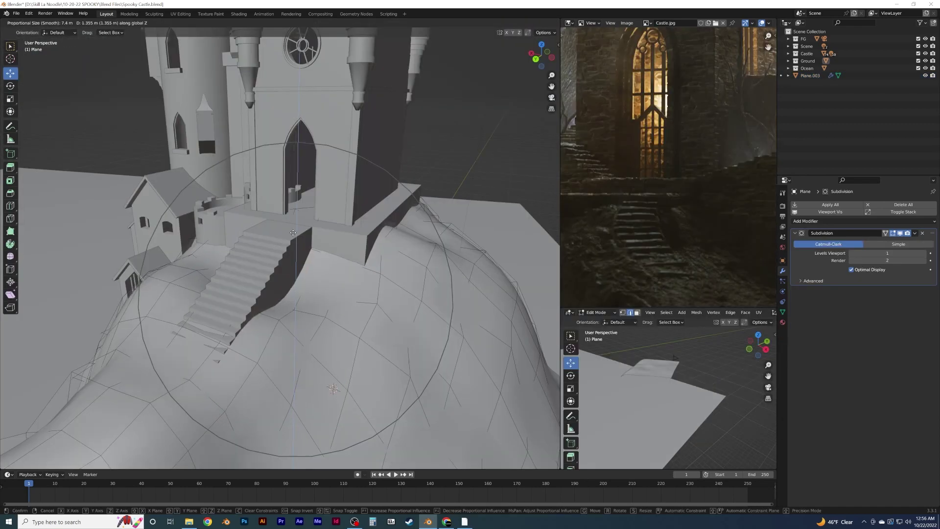
pyautogui.scroll(3, 290, 214)
pyautogui.click(290, 214)
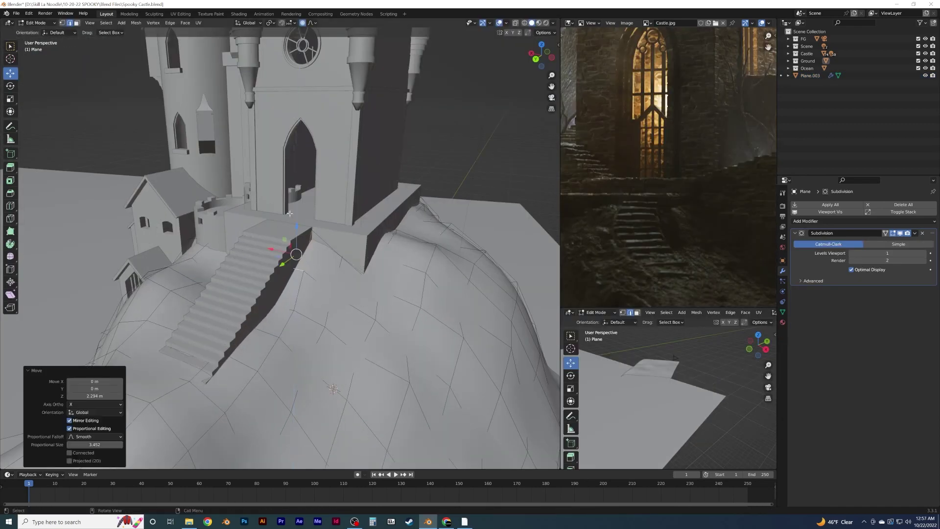
pyautogui.moveTo(290, 213); pyautogui.dragTo(261, 295, button='middle')
pyautogui.press('g')
pyautogui.press('z')
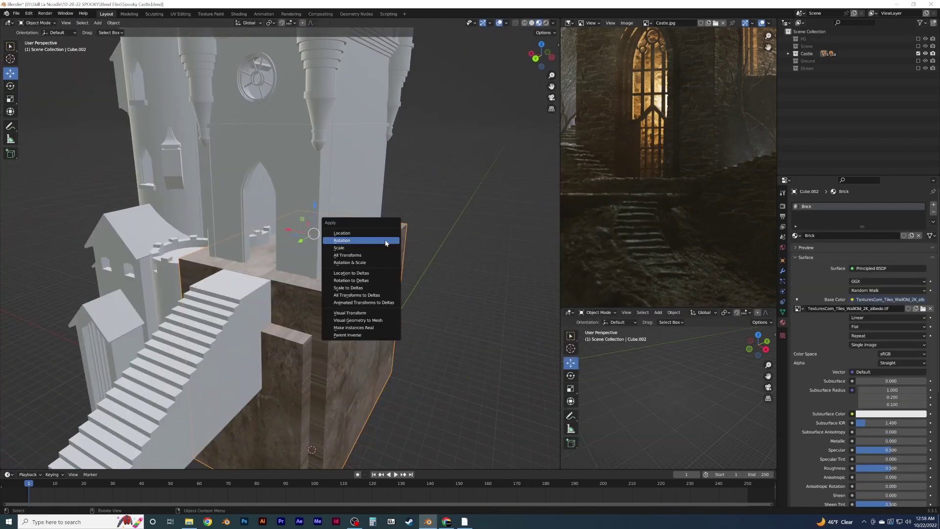
# - Cube-project the brick texture onto all faces of the wall block
pyautogui.press('Tab')
pyautogui.press('a')
pyautogui.press('u')
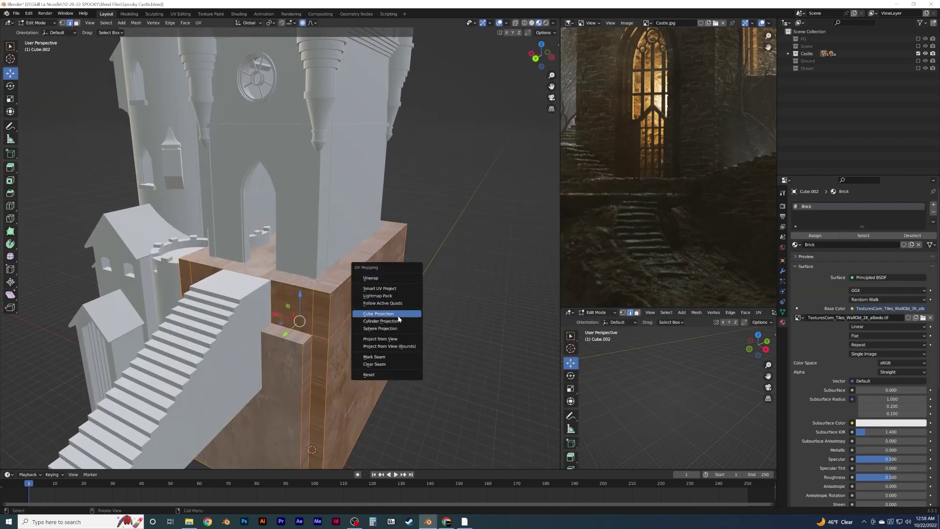
pyautogui.click(378, 313)
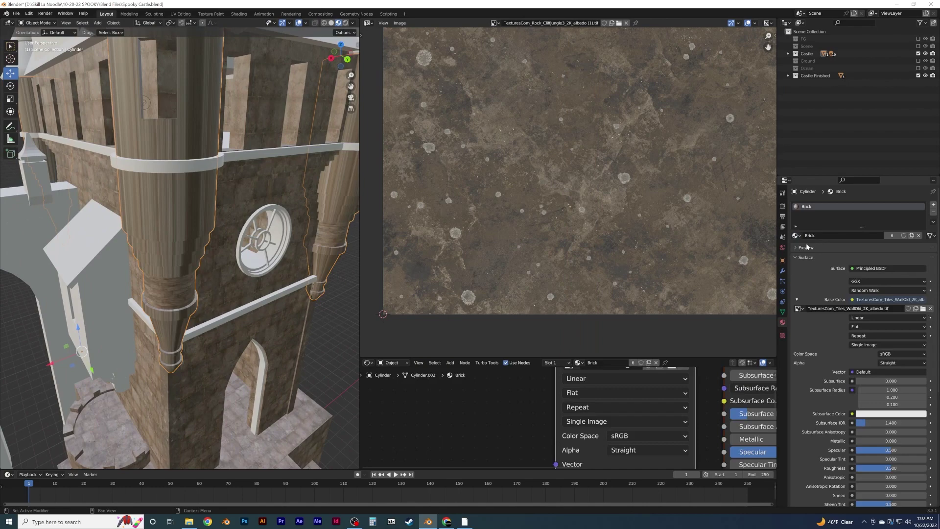
# - Unwrap the tower's faces and scale the UVs to resize the bricks
pyautogui.press('u')
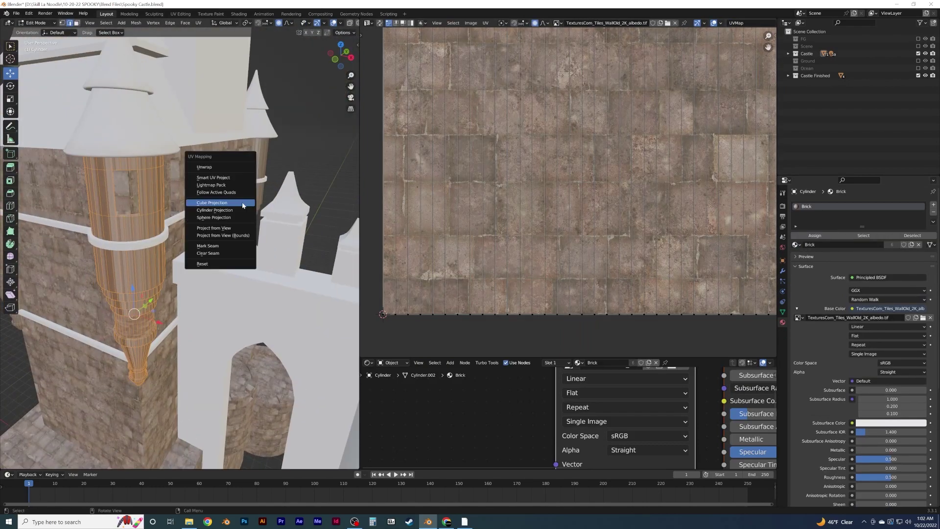
pyautogui.click(221, 202)
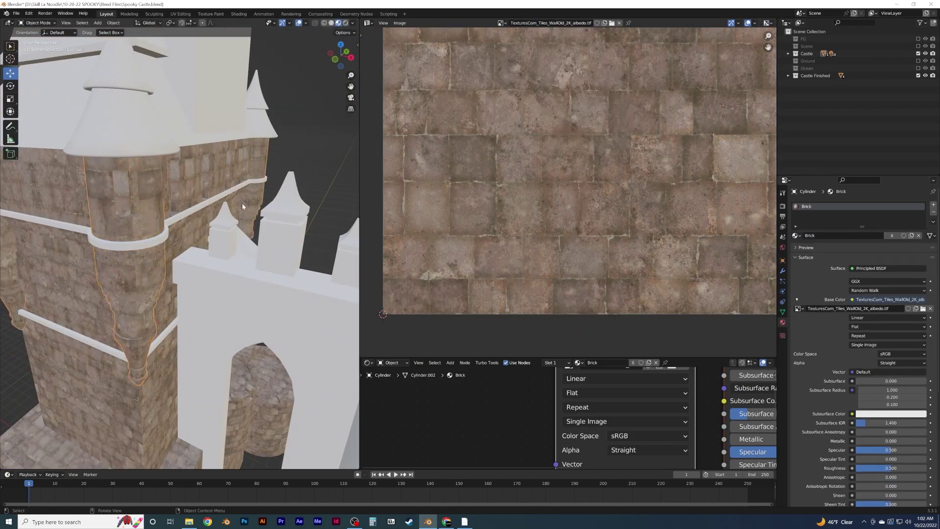
pyautogui.press('s')
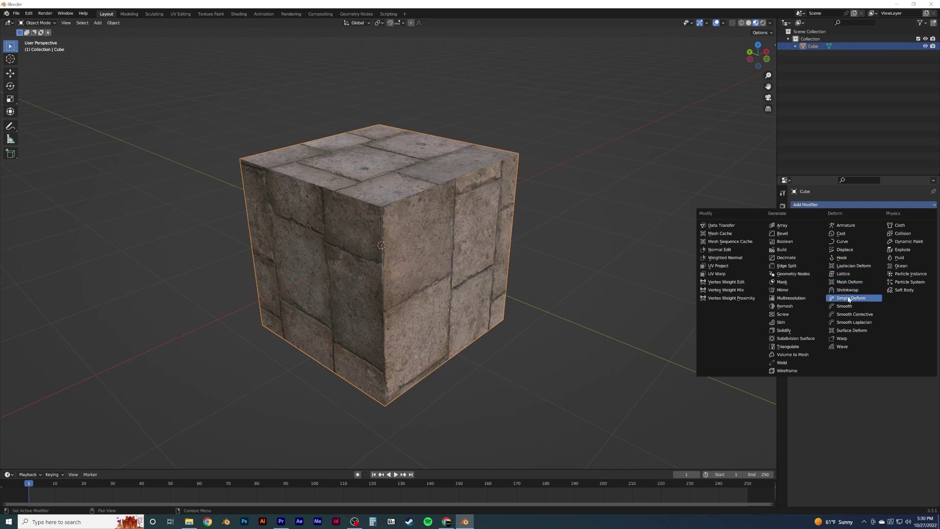
# - Add a Displace modifier with a new texture using the Brick tile height map
pyautogui.click(840, 249)
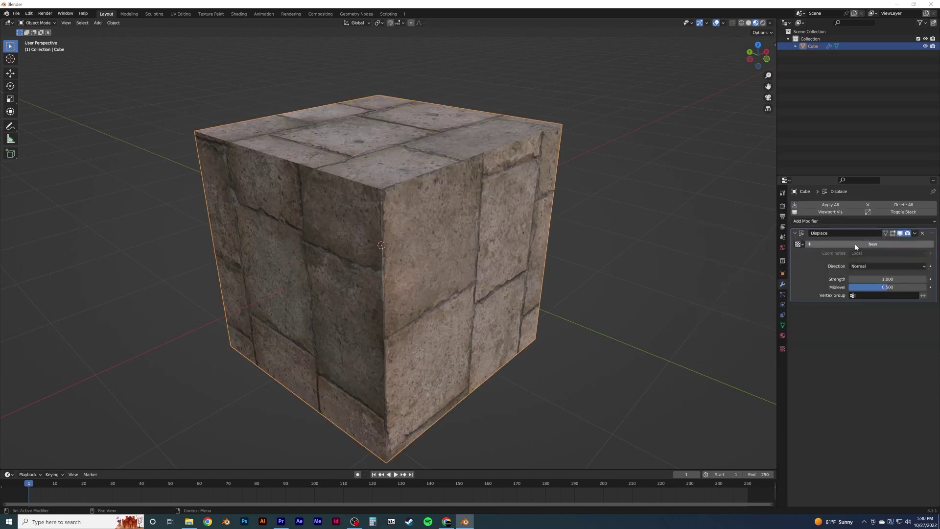
pyautogui.click(855, 245)
pyautogui.click(782, 348)
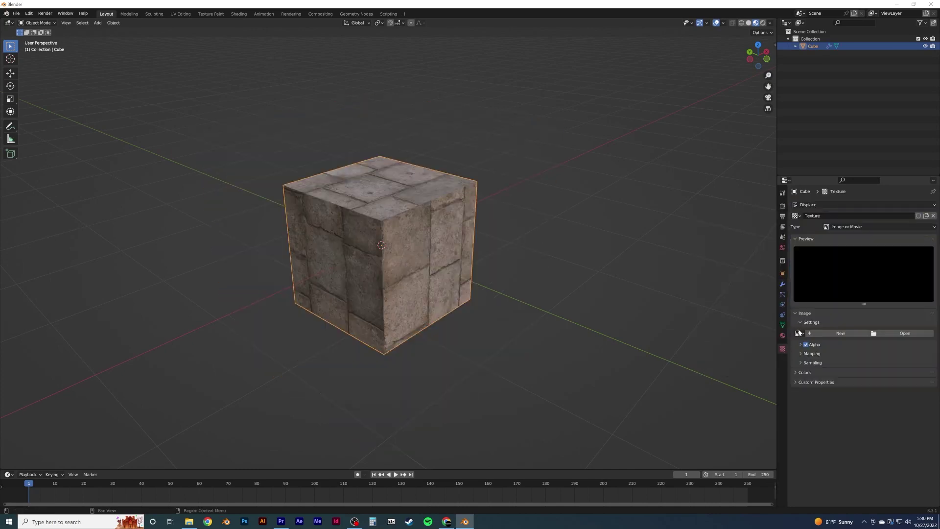
pyautogui.click(892, 333)
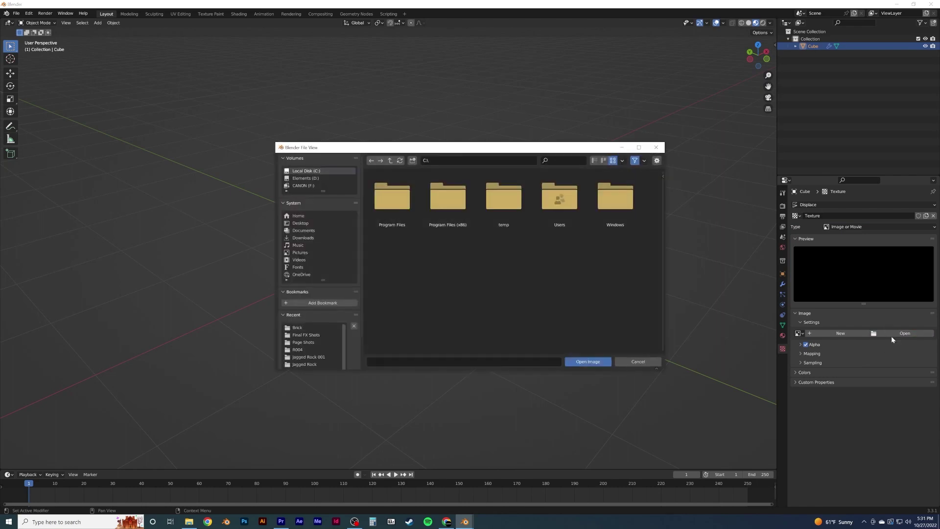
pyautogui.doubleClick(485, 191)
pyautogui.doubleClick(503, 189)
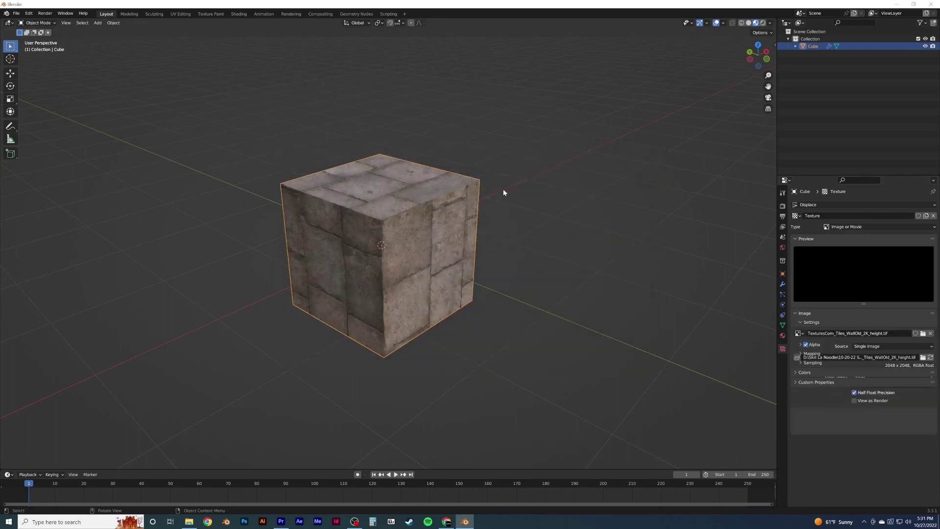
pyautogui.click(783, 284)
# - Add Simple Subdivision Surface above Displace at level 4 and map displacement by UV
pyautogui.click(832, 221)
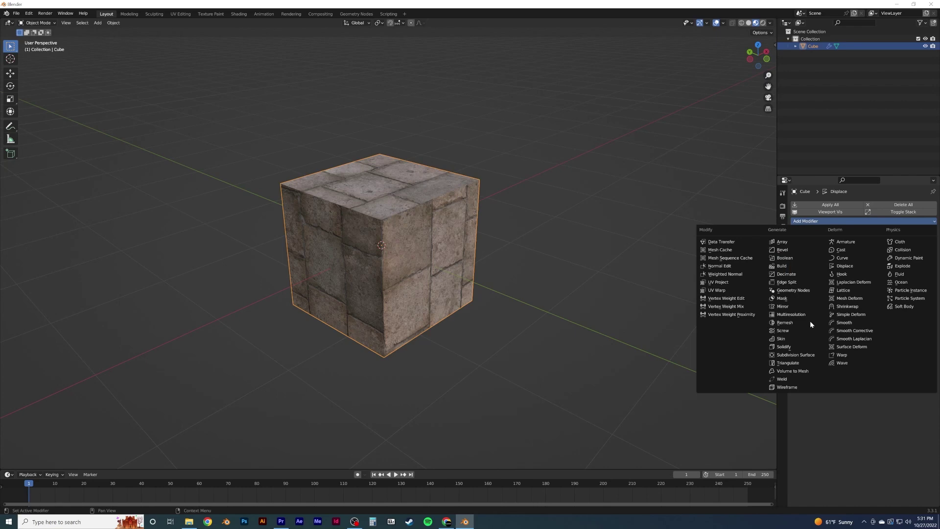
pyautogui.click(805, 355)
pyautogui.moveTo(934, 243); pyautogui.dragTo(910, 236)
pyautogui.click(904, 244)
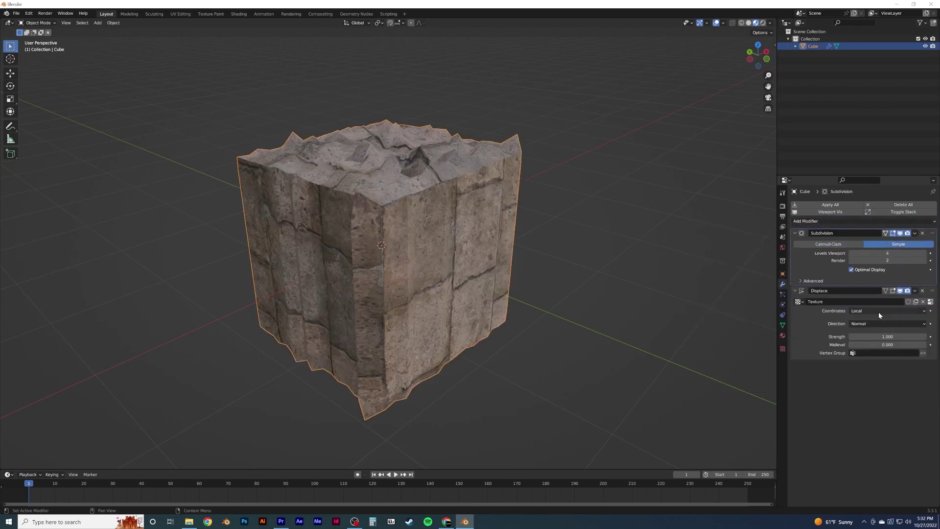
pyautogui.click(878, 311)
pyautogui.click(876, 340)
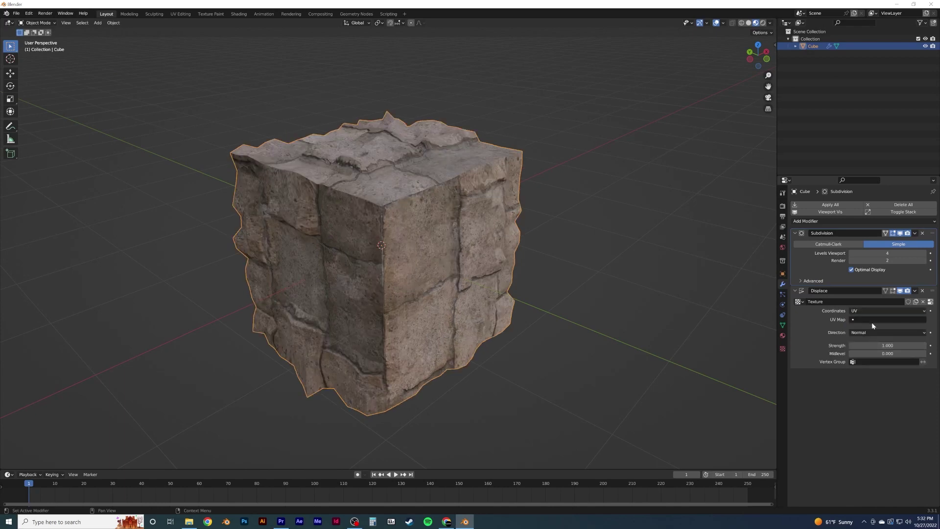
pyautogui.click(872, 319)
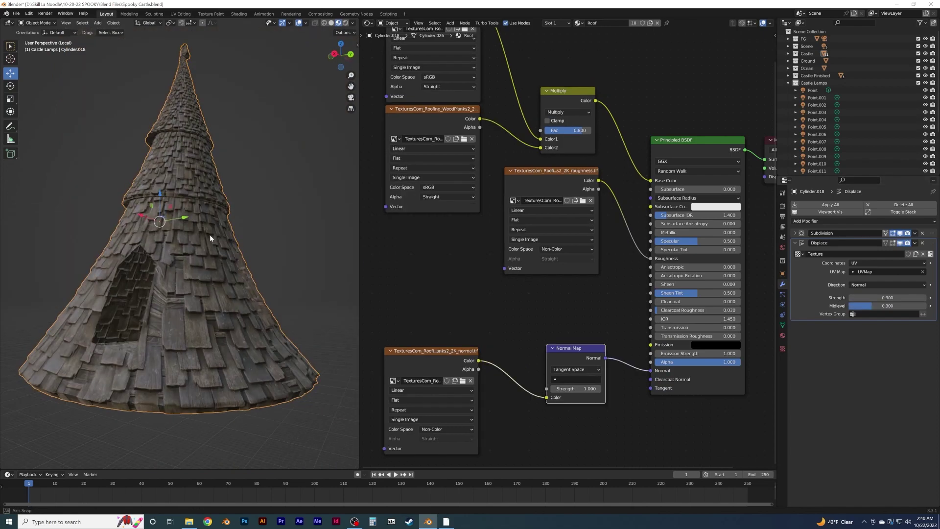
# - Enter Edit Mode on the tower and begin adding a loop cut
pyautogui.moveTo(210, 234); pyautogui.dragTo(183, 241, button='middle')
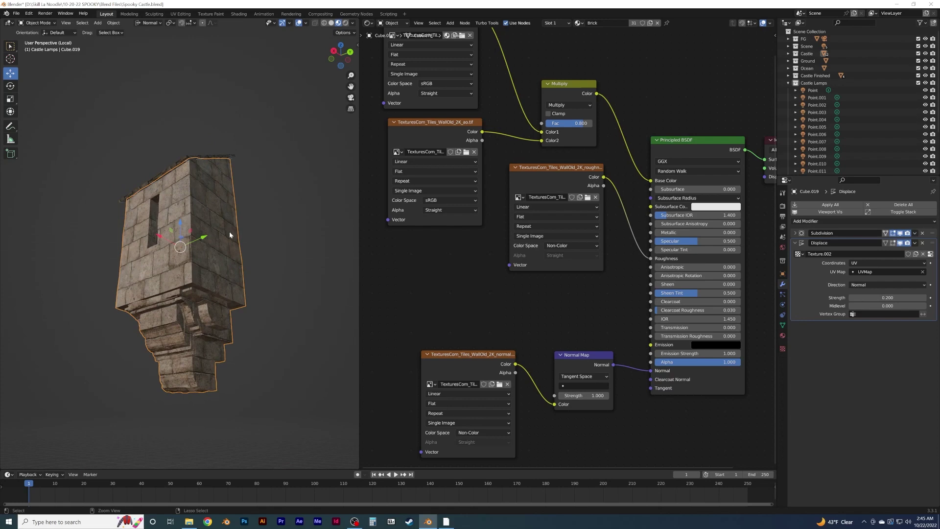
pyautogui.press('Tab')
pyautogui.moveTo(230, 235); pyautogui.dragTo(200, 244, button='middle')
pyautogui.hotkey('ctrl', 'r')
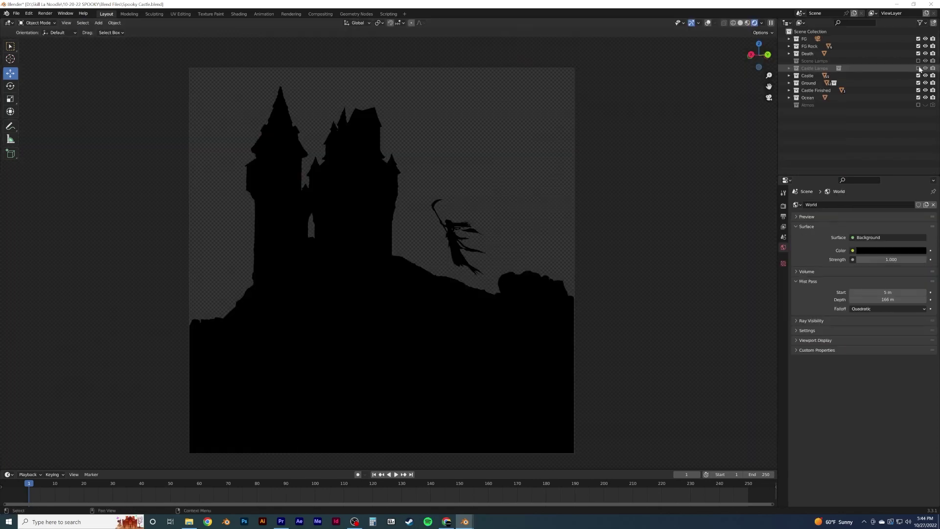
# - Enable the Castle Lamps and Scene Lamps collections in the Outliner
pyautogui.click(919, 68)
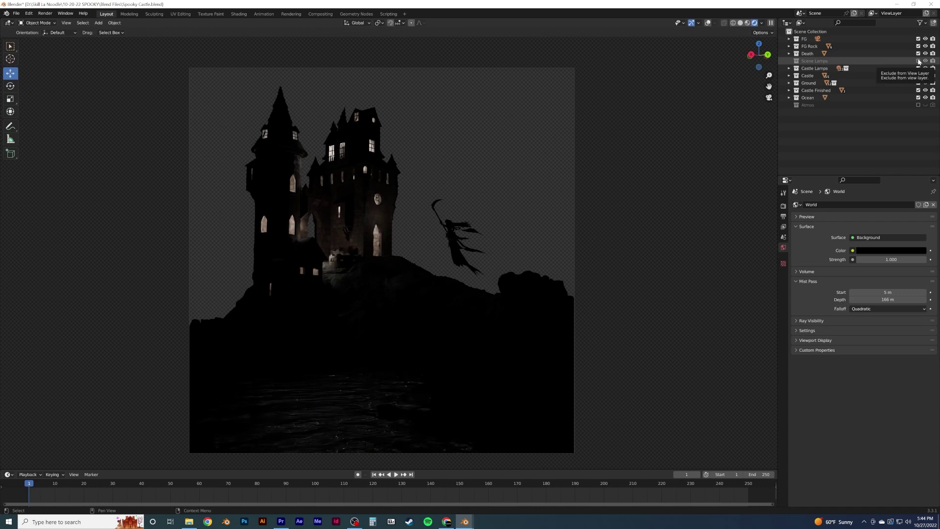
pyautogui.click(919, 60)
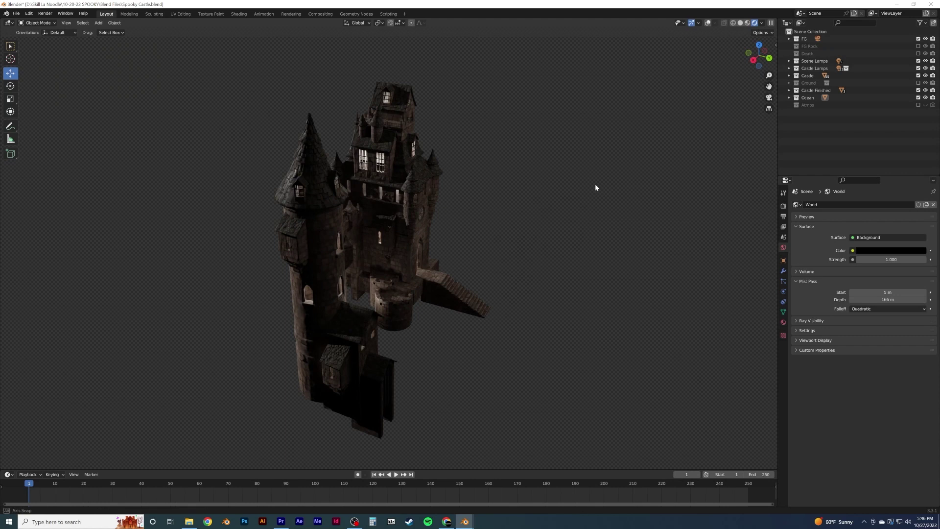
pyautogui.moveTo(595, 183); pyautogui.dragTo(538, 160, button='middle')
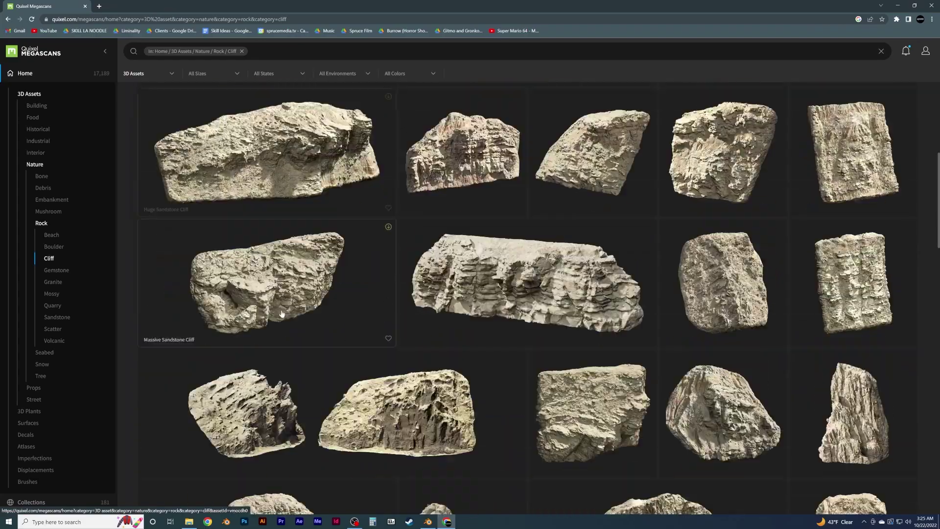
# - Lower the camera on local Z, move the foreground rock vertically, and save the render image as new
pyautogui.scroll(-5, 460, 290)
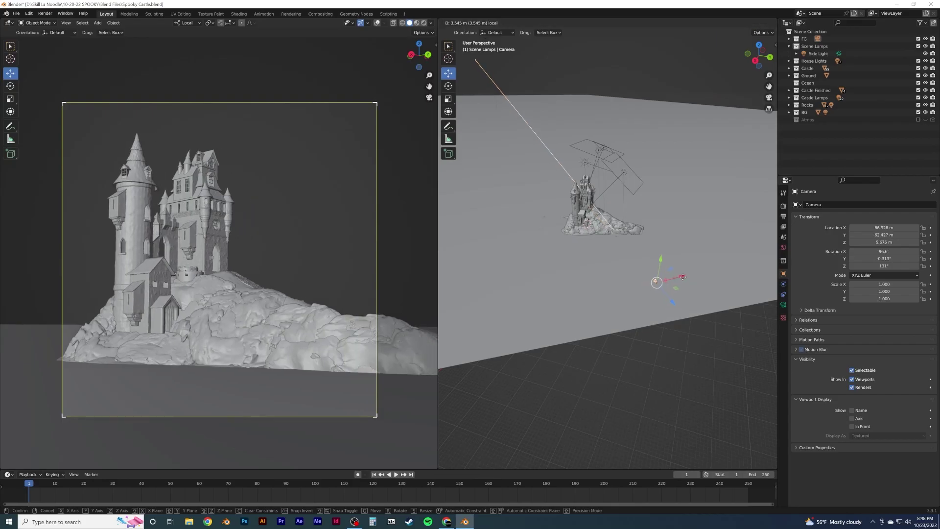
pyautogui.moveTo(662, 261); pyautogui.dragTo(662, 263)
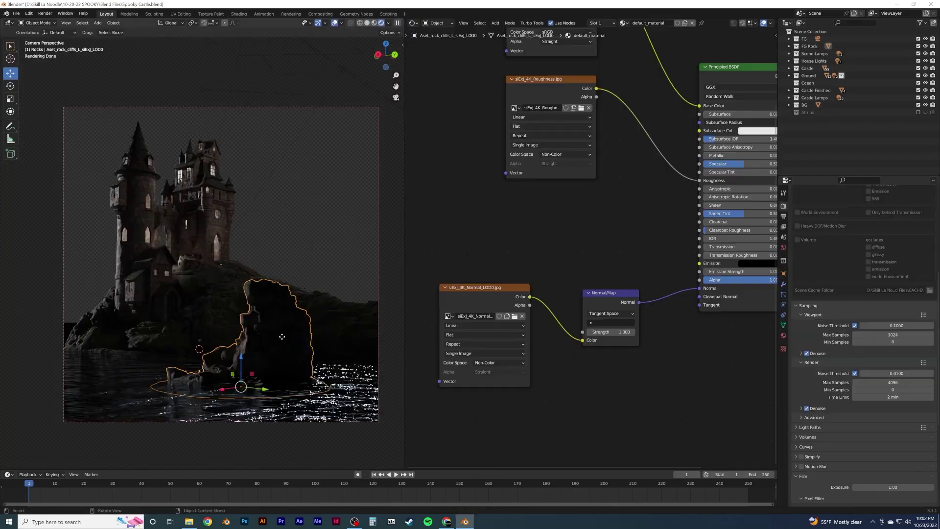
pyautogui.press('g')
pyautogui.hotkey('shift', 'z')
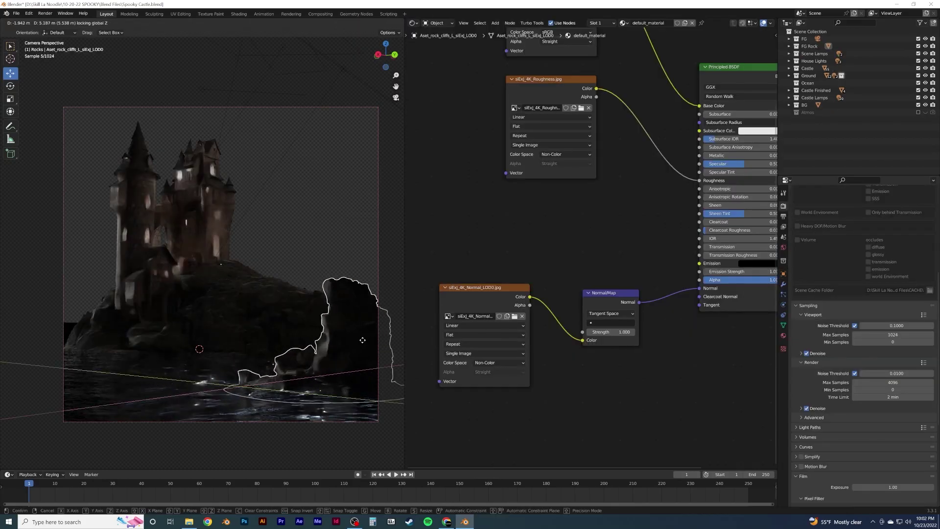
pyautogui.click(362, 340)
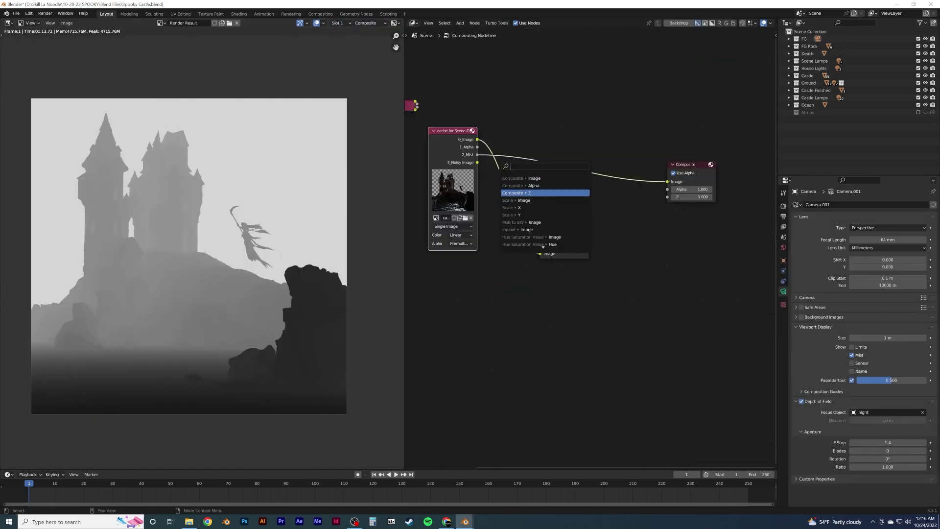
pyautogui.click(67, 23)
pyautogui.click(82, 74)
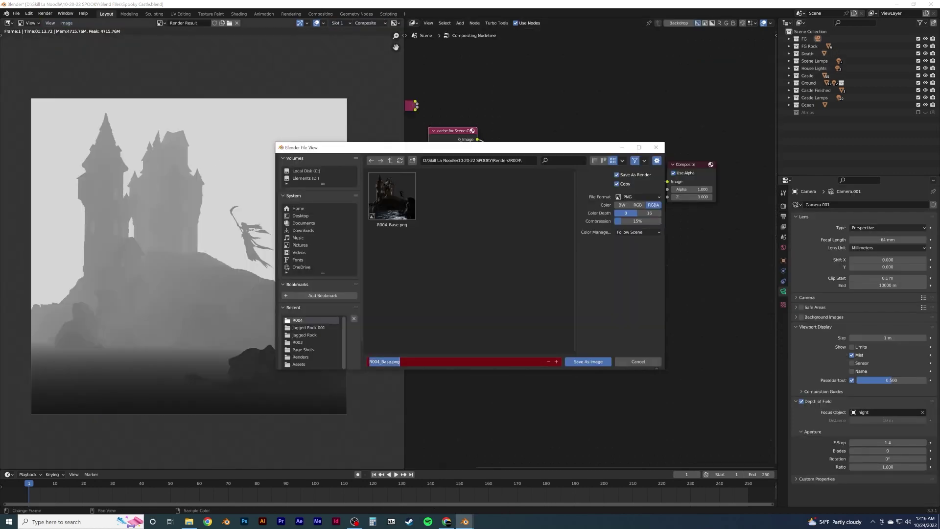
# - Save the mist render as R004_Mist, then set the Moon layer's blend mode to Screen
pyautogui.write('R004_Mist')
pyautogui.press('Return')
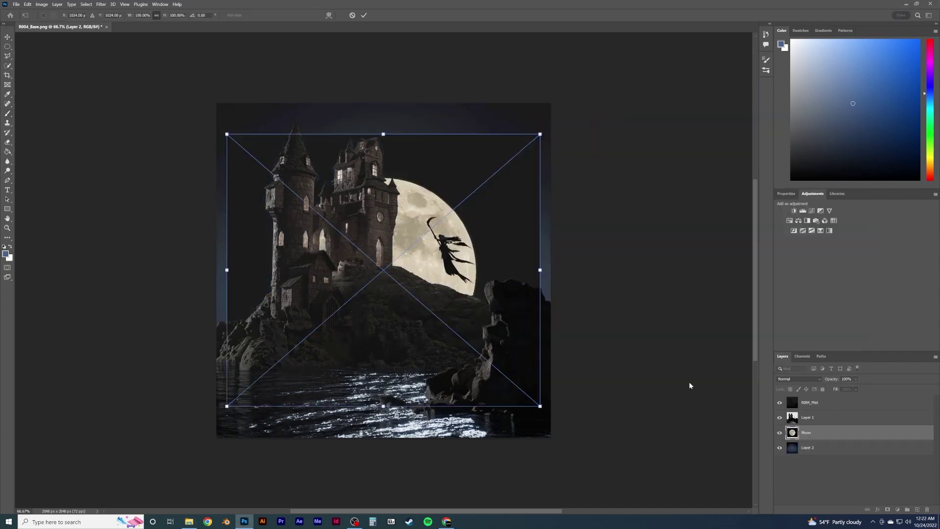
pyautogui.click(798, 379)
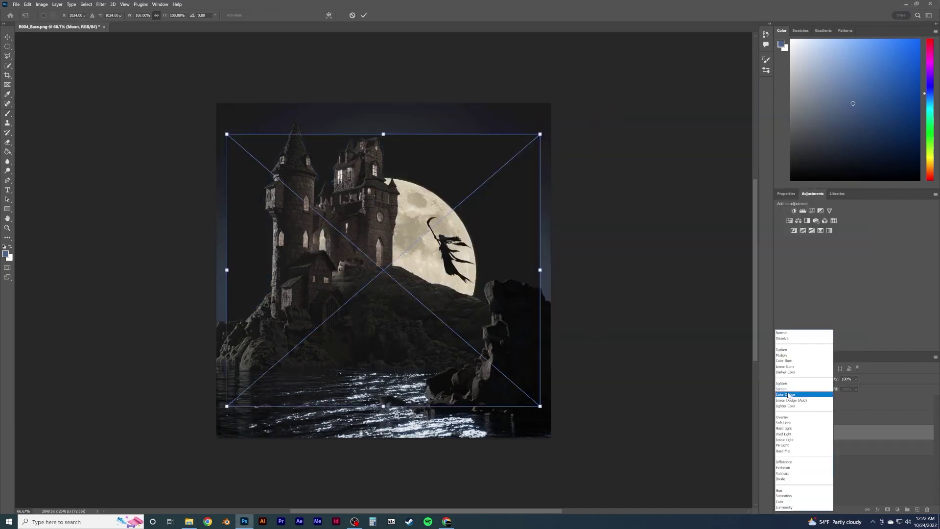
pyautogui.click(788, 390)
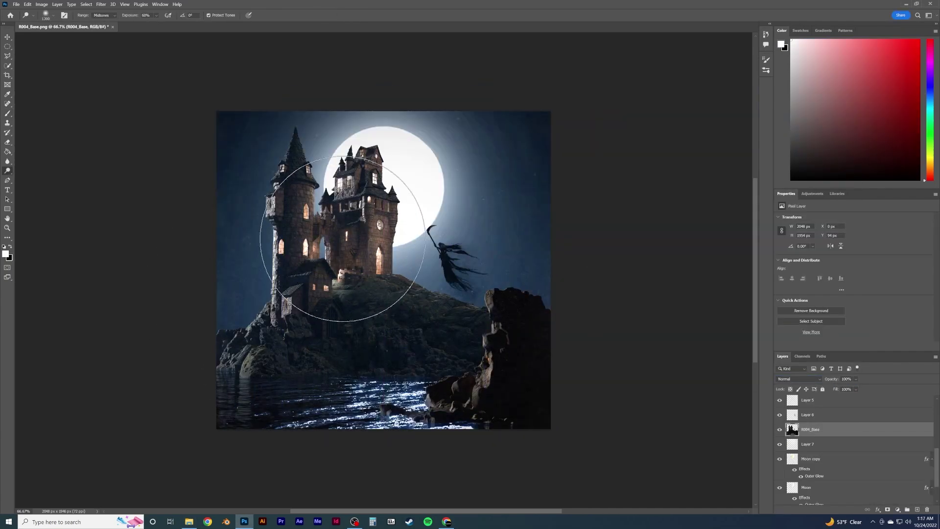